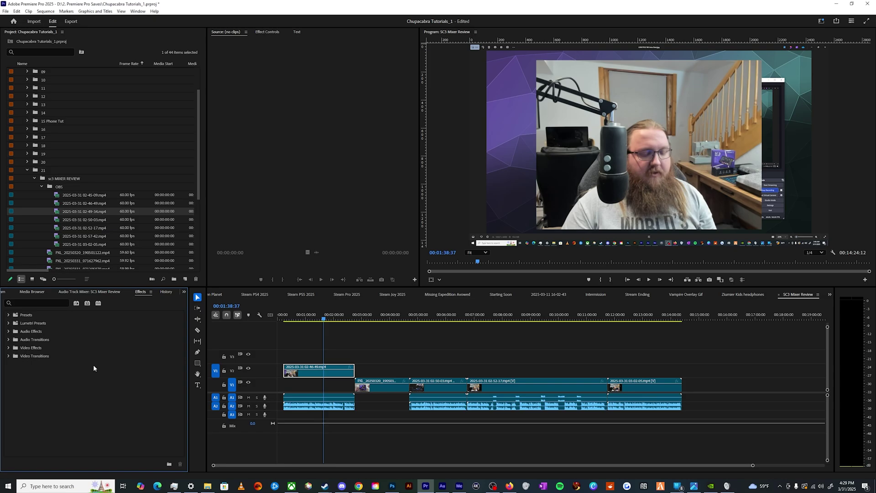
{"action": "left_click", "coordinate": [139, 12]}
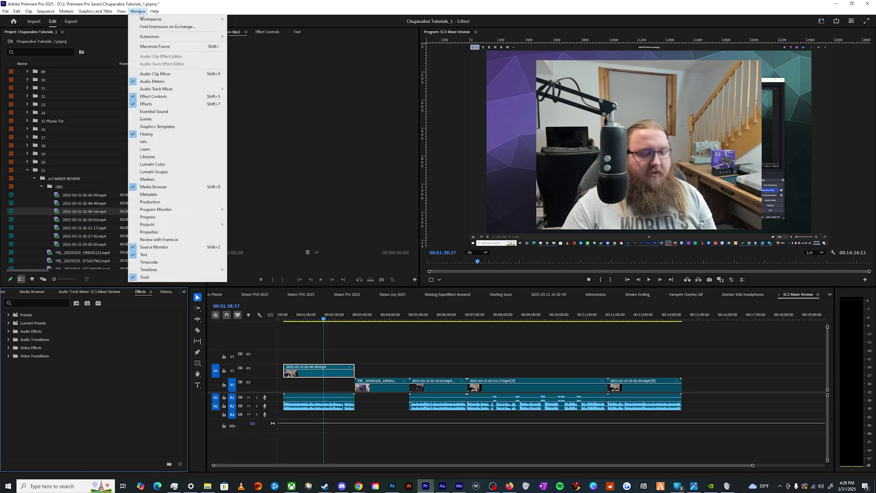
{"action": "left_click", "coordinate": [218, 105]}
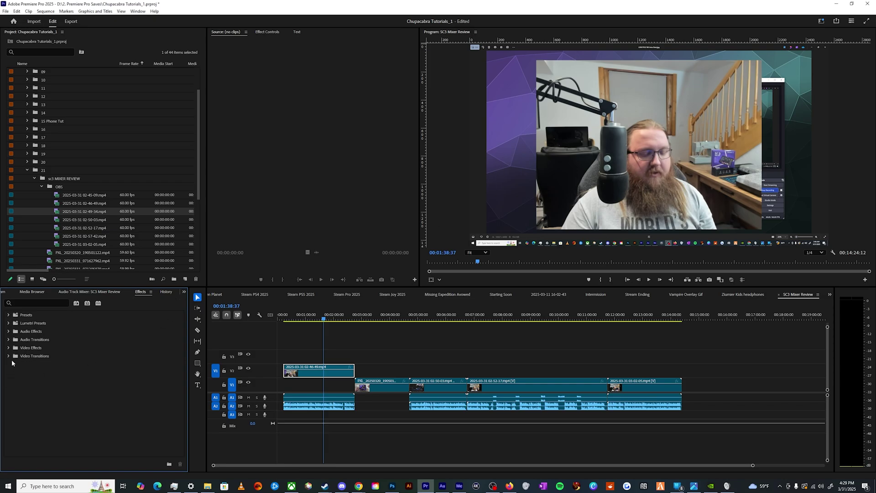
{"action": "left_click", "coordinate": [32, 303]}
{"action": "type", "text": "crop"}
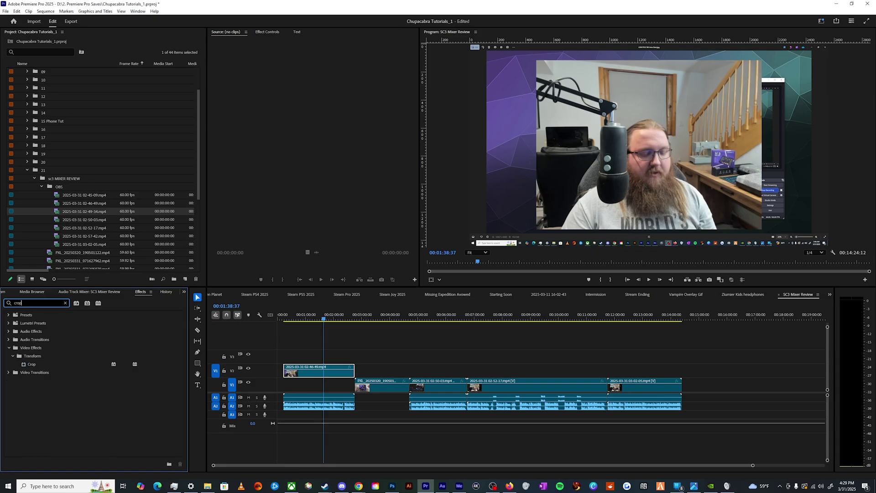
{"action": "left_click_drag", "start_coordinate": [33, 364], "coordinate": [320, 377]}
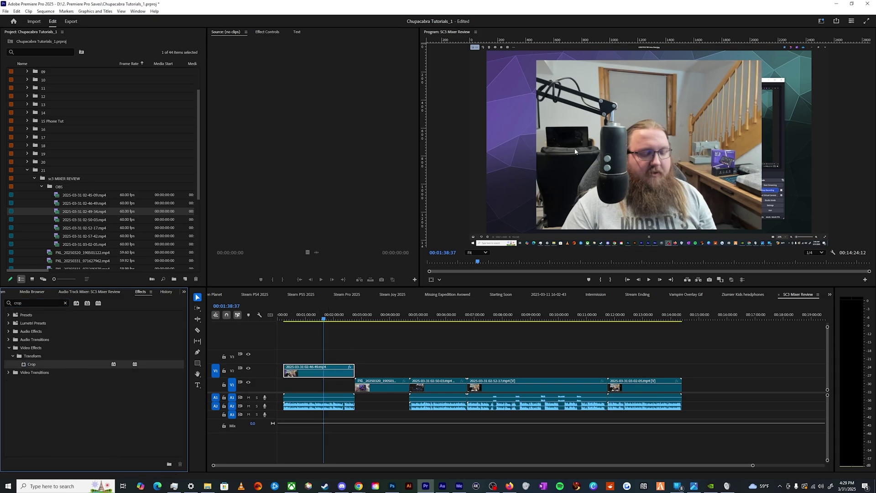
{"action": "left_click", "coordinate": [328, 370]}
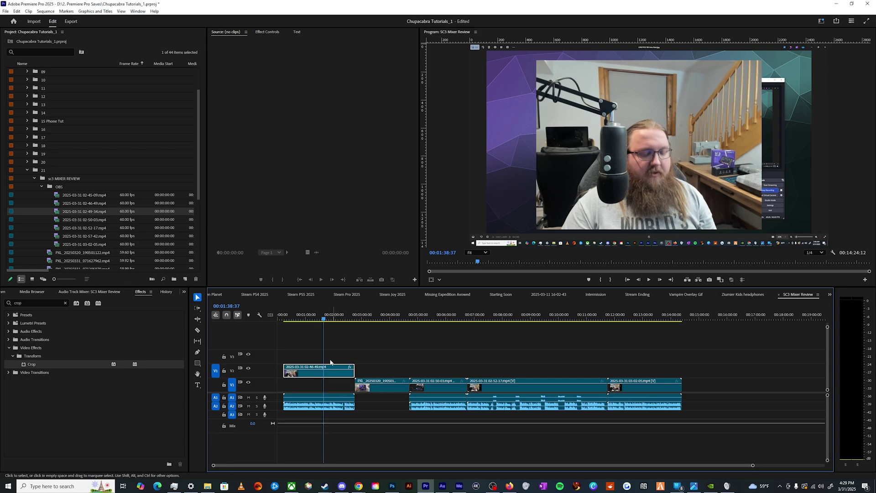
{"action": "left_click", "coordinate": [261, 35]}
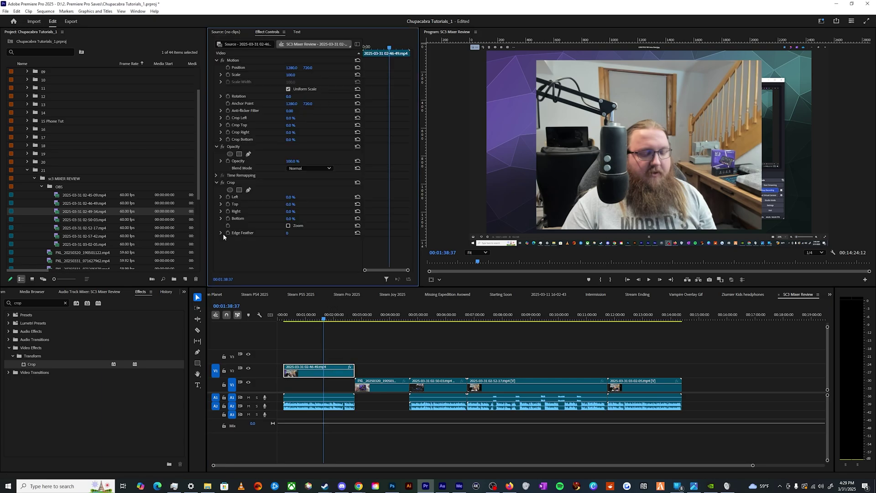
{"action": "left_click", "coordinate": [225, 182]}
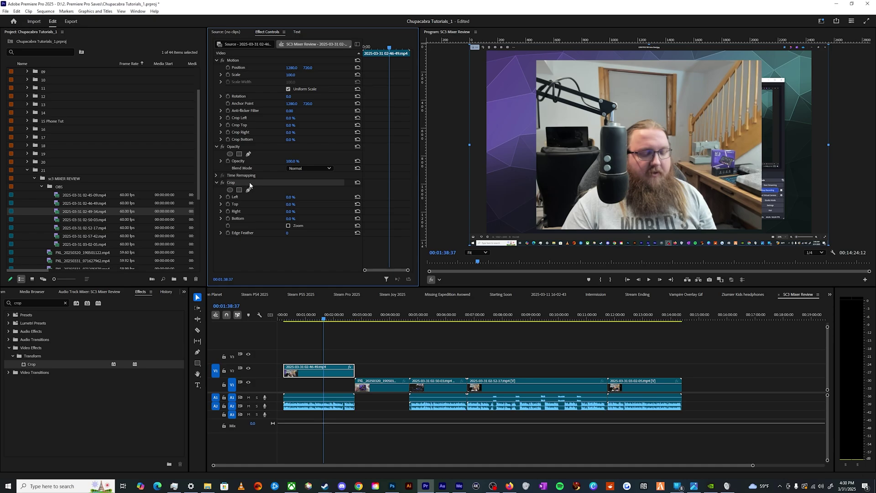
Crop the clip around the webcam picture with Left 20%, Top 8%, Right 19% and Bottom 8%.
{"action": "left_click_drag", "start_coordinate": [290, 218], "coordinate": [292, 218]}
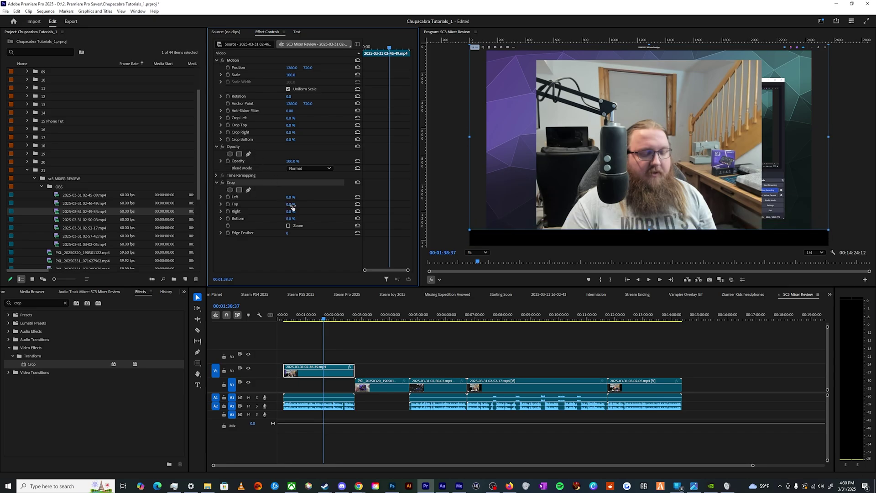
{"action": "left_click_drag", "start_coordinate": [291, 204], "coordinate": [293, 204]}
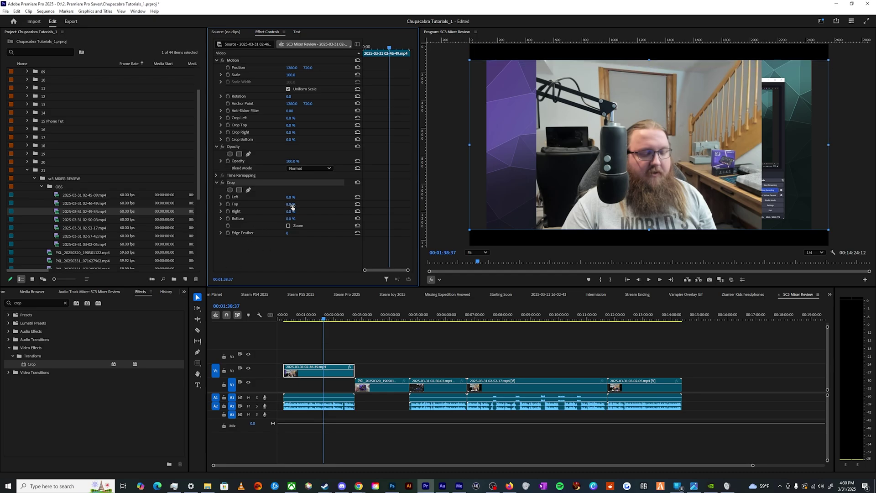
{"action": "left_click_drag", "start_coordinate": [291, 211], "coordinate": [297, 212]}
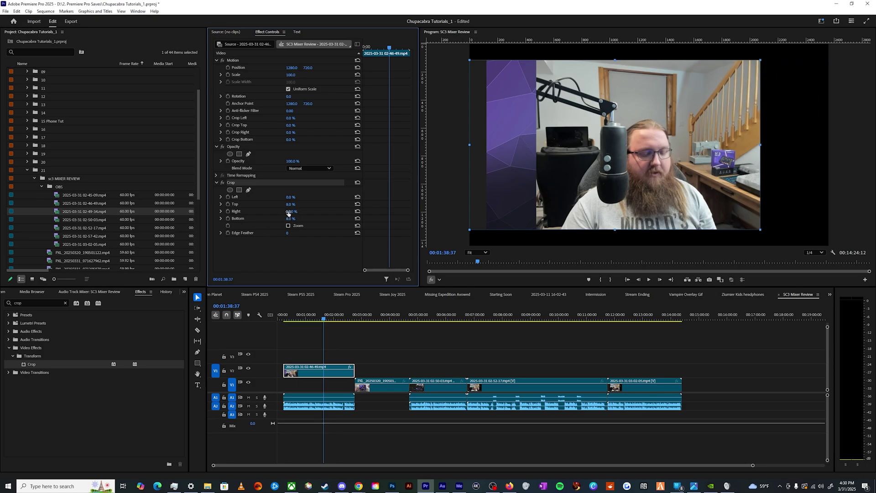
{"action": "left_click_drag", "start_coordinate": [290, 197], "coordinate": [299, 197]}
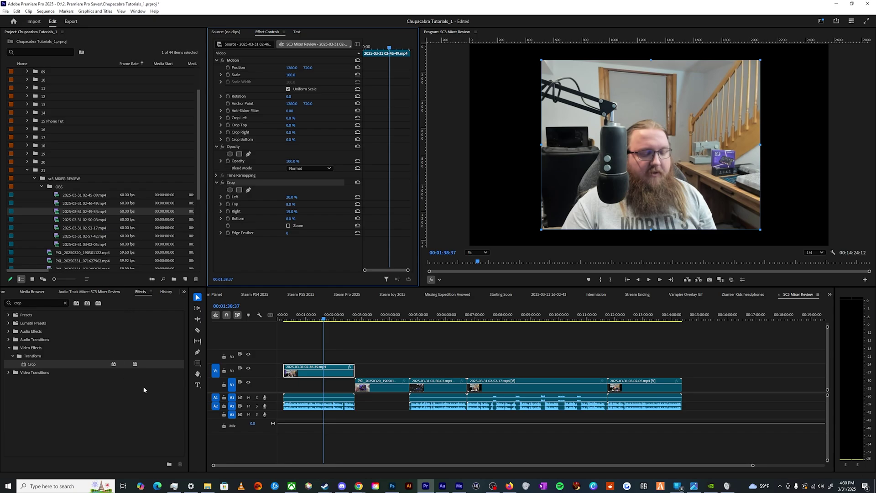
Undo the four edge crop changes on the clip.
{"action": "key", "text": "ctrl+z"}
{"action": "key", "text": "ctrl+z"}
{"action": "key", "text": "ctrl+z"}
{"action": "key", "text": "ctrl+z"}
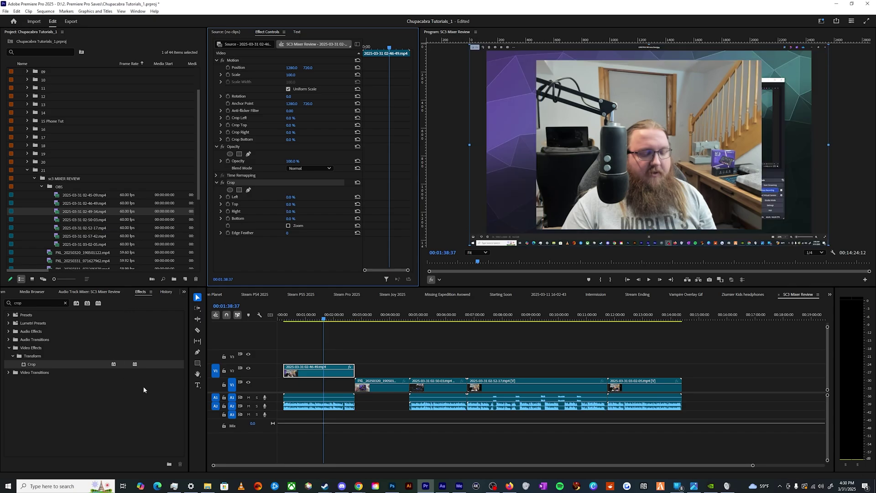
Add an inverted elliptical mask to the Crop effect and set the Left crop to 100%.
{"action": "left_click", "coordinate": [230, 189]}
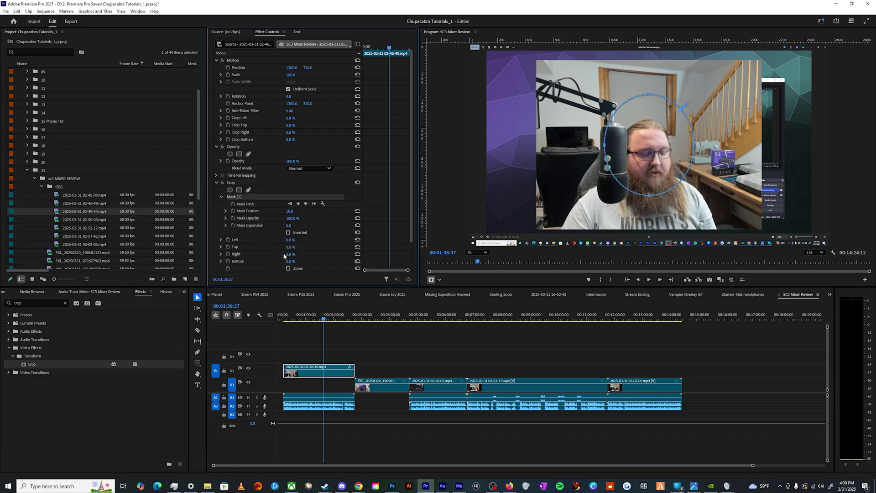
{"action": "mouse_move", "coordinate": [288, 240]}
{"action": "left_mouse_down"}
{"action": "mouse_move", "coordinate": [306, 240]}
{"action": "mouse_move", "coordinate": [290, 240]}
{"action": "left_mouse_up"}
{"action": "left_click", "coordinate": [288, 232]}
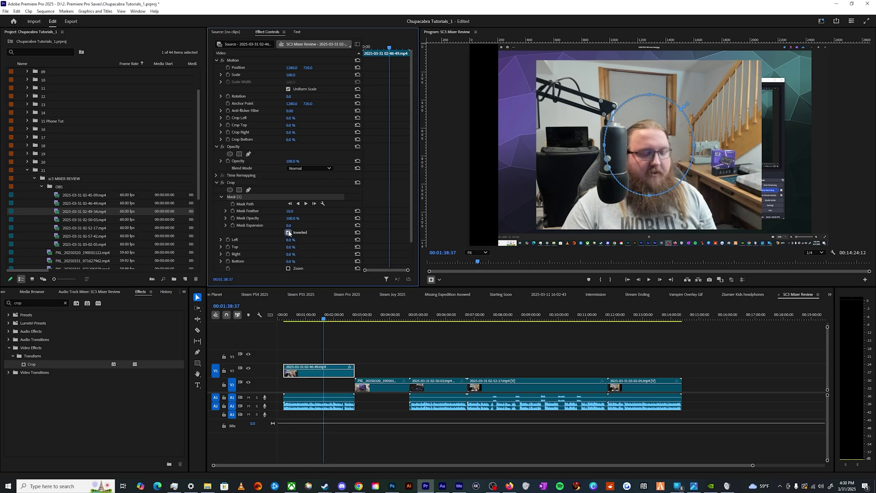
{"action": "left_click_drag", "start_coordinate": [289, 240], "coordinate": [305, 302]}
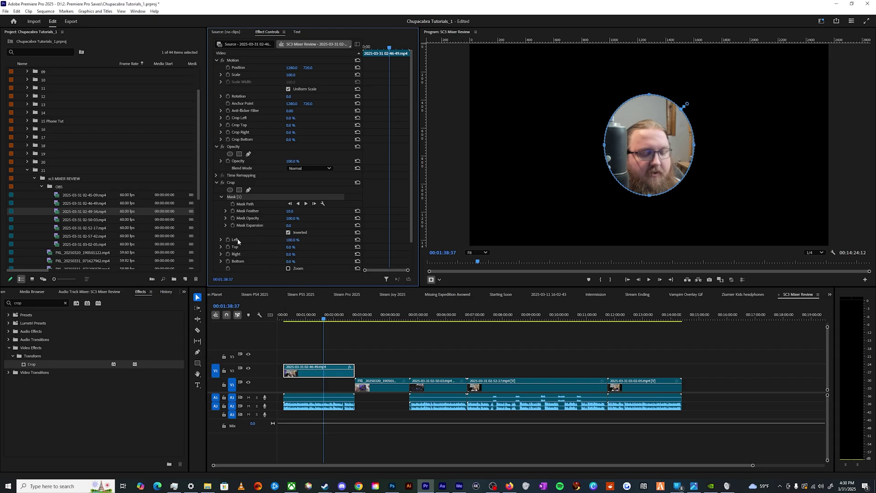
Stretch the elliptical mask sideways and downward to take in more of the webcam picture.
{"action": "left_click_drag", "start_coordinate": [605, 148], "coordinate": [536, 145]}
{"action": "left_click_drag", "start_coordinate": [695, 146], "coordinate": [752, 146]}
{"action": "left_click_drag", "start_coordinate": [644, 196], "coordinate": [644, 224]}
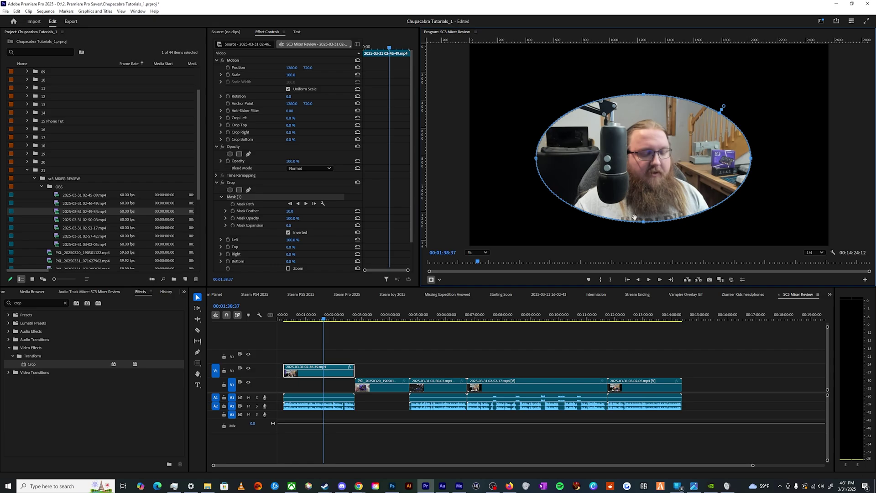
Undo the elliptical mask together with its reshaping, inversion and Left crop value.
{"action": "key", "text": "ctrl+z"}
{"action": "key", "text": "ctrl+z"}
{"action": "key", "text": "ctrl+z"}
{"action": "key", "text": "ctrl+z"}
{"action": "key", "text": "ctrl+z"}
{"action": "key", "text": "ctrl+z"}
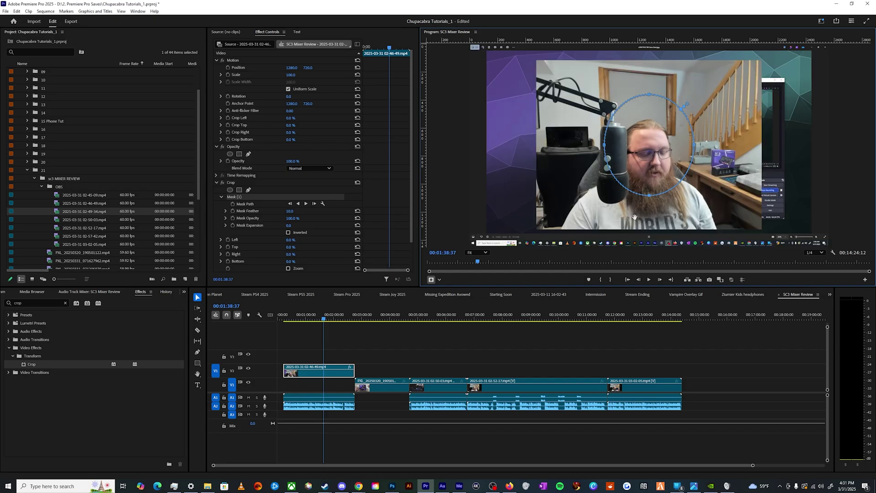
{"action": "key", "text": "ctrl+z"}
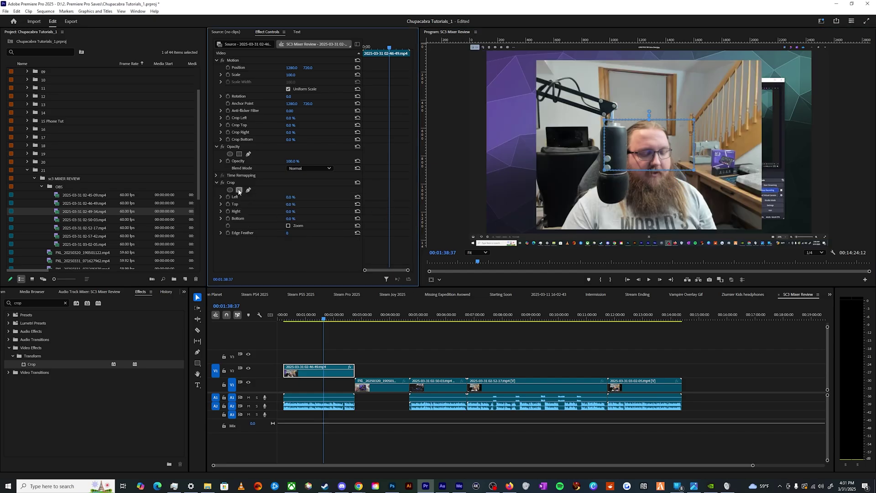
Try to fit a rectangular Crop mask to the webcam picture's upper corners, and undo it.
{"action": "left_click_drag", "start_coordinate": [605, 120], "coordinate": [536, 60]}
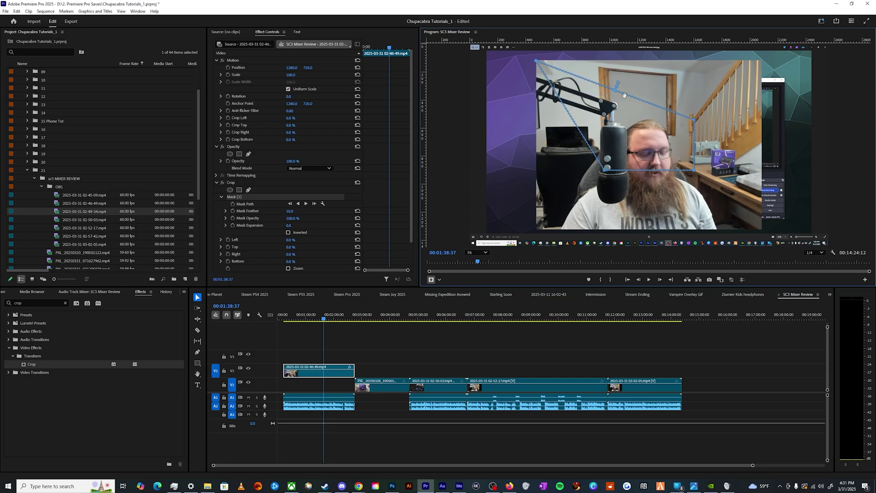
{"action": "left_click_drag", "start_coordinate": [693, 119], "coordinate": [762, 61]}
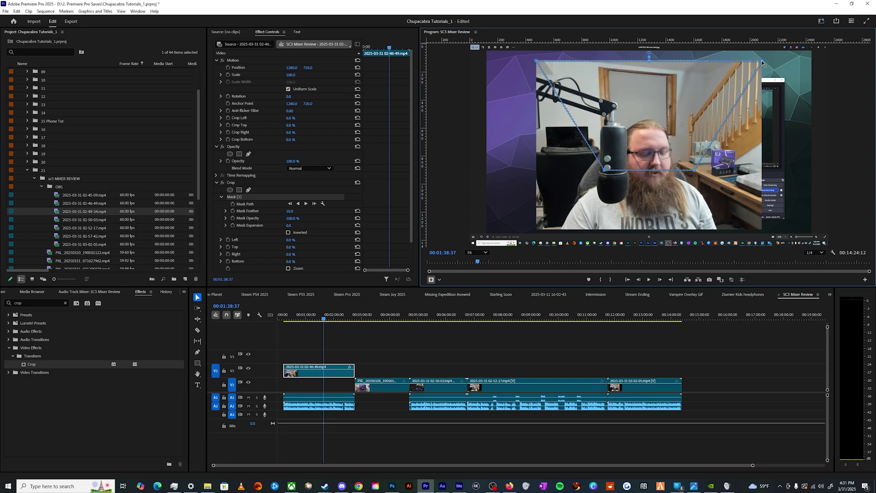
{"action": "key", "text": "ctrl+z"}
{"action": "key", "text": "ctrl+z"}
{"action": "key", "text": "ctrl+z"}
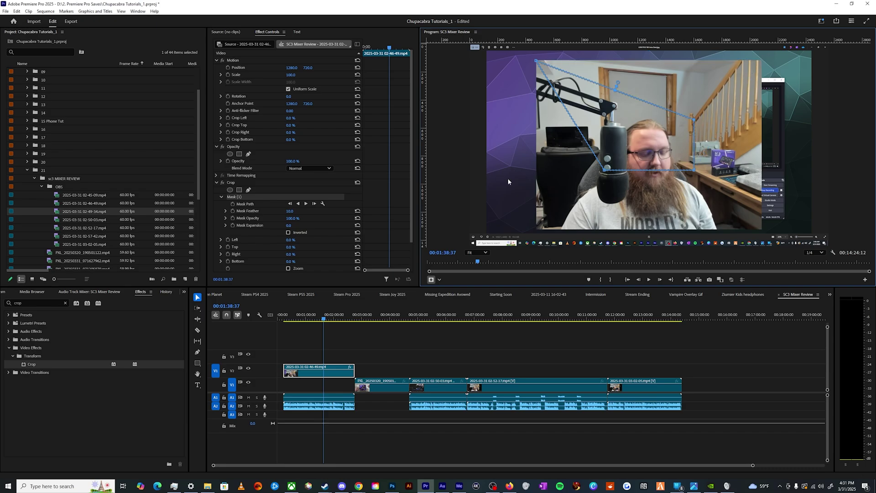
Draw a closed free-form mask for the Crop effect with points at the webcam picture's four corners.
{"action": "left_click", "coordinate": [249, 191]}
{"action": "left_click", "coordinate": [537, 63]}
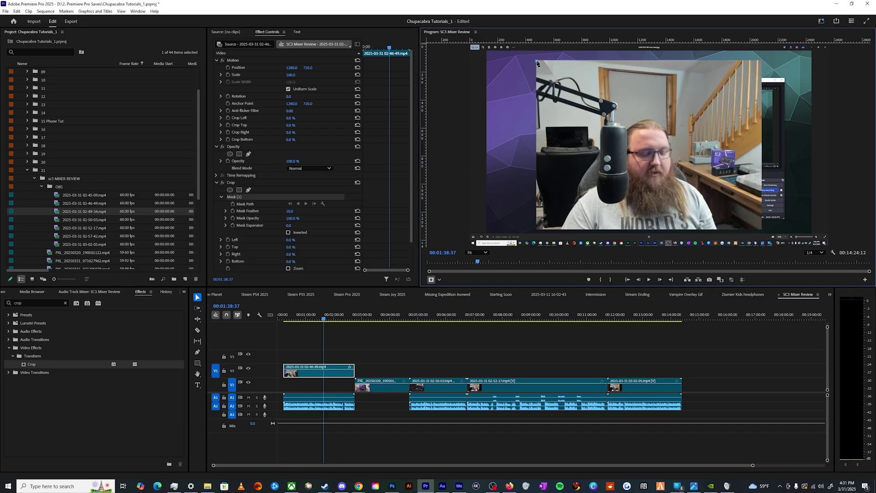
{"action": "left_click", "coordinate": [762, 62]}
{"action": "left_click", "coordinate": [762, 230]}
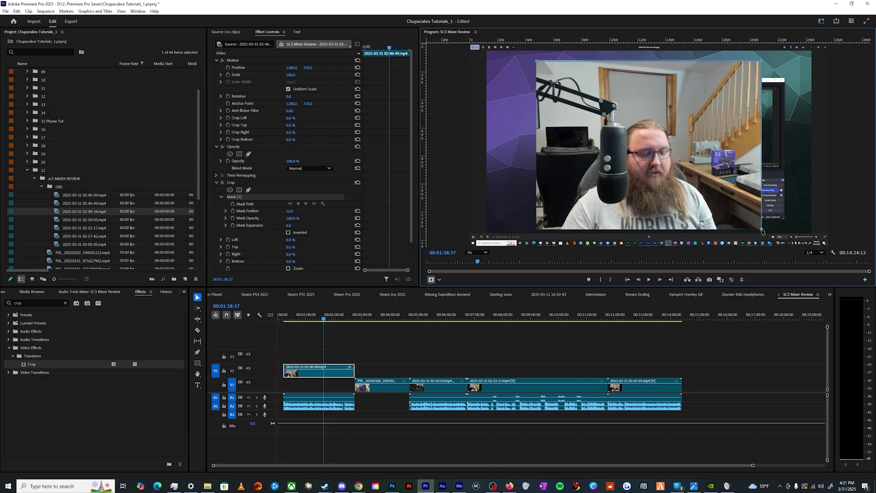
{"action": "left_click", "coordinate": [537, 230]}
{"action": "left_click", "coordinate": [537, 61]}
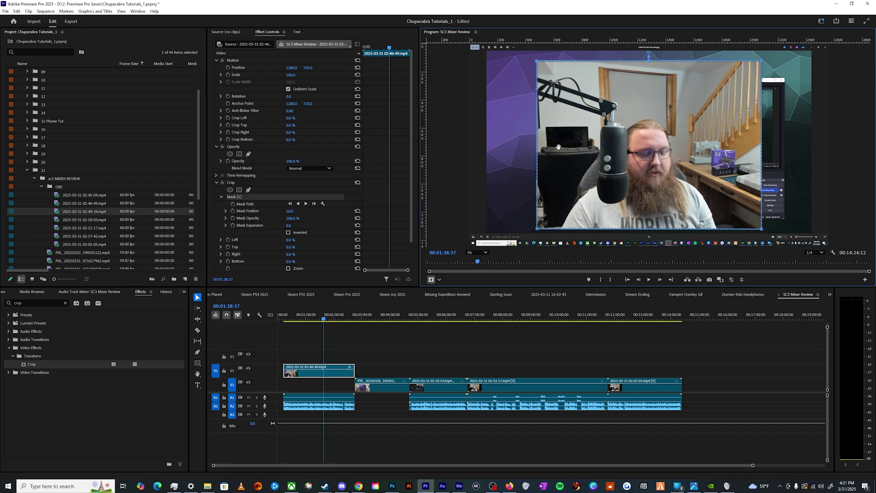
Check the mask edges in an enlarged preview and set the Mask Feather to 0.
{"action": "key", "text": "grave"}
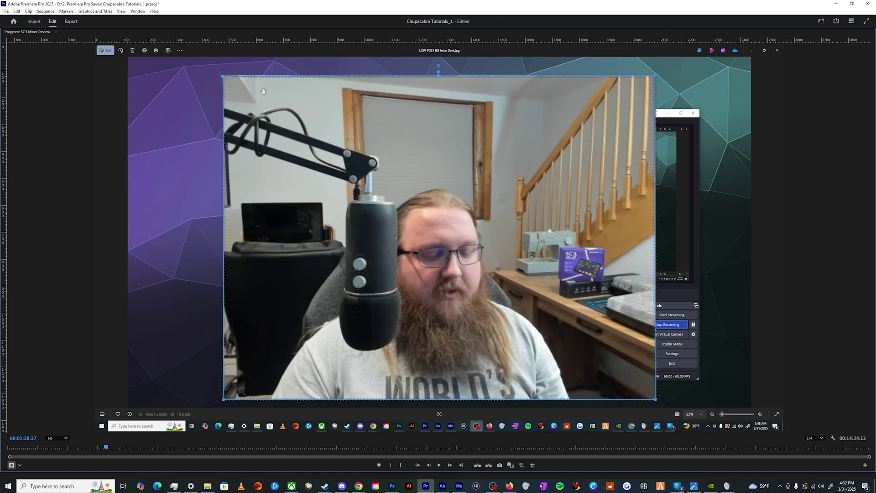
{"action": "key", "text": "grave"}
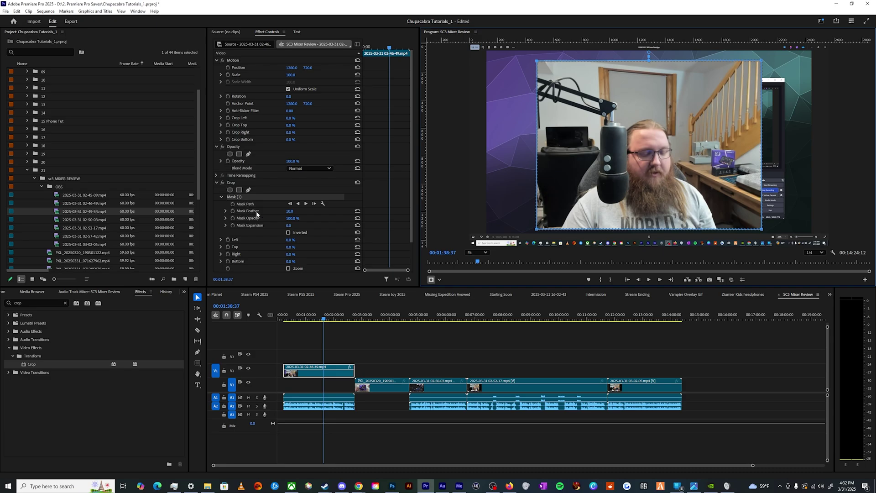
{"action": "left_click_drag", "start_coordinate": [289, 211], "coordinate": [298, 211]}
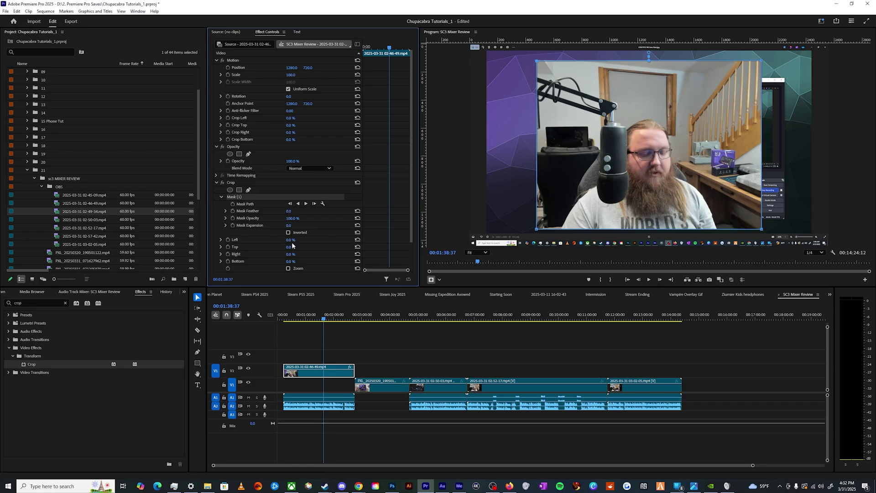
Set the Crop effect's Left value to 100% and invert the mask to keep only the webcam picture.
{"action": "left_click_drag", "start_coordinate": [290, 243], "coordinate": [338, 242]}
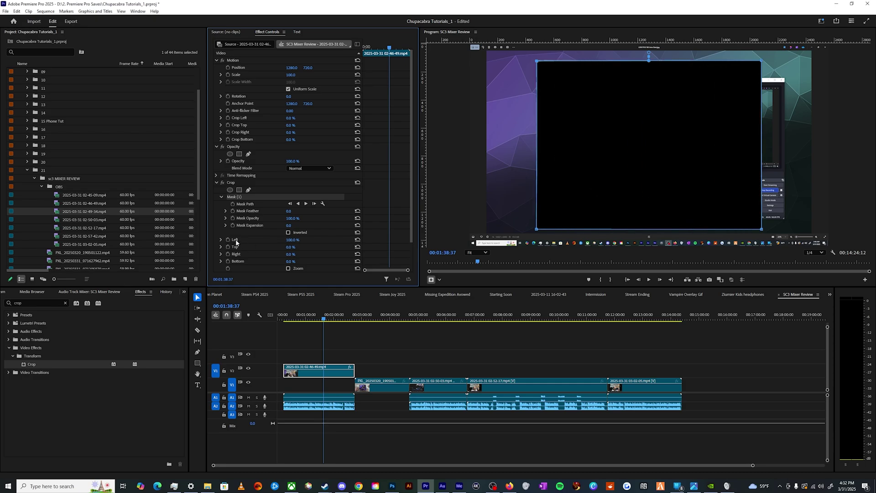
{"action": "left_click", "coordinate": [288, 232]}
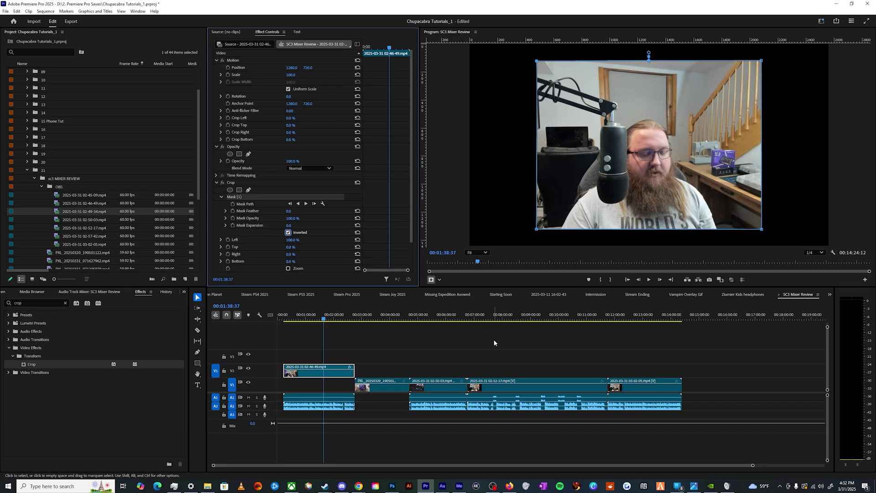
Place LOW POLY BG Intro Dark.jpg from the Branding bin on V1 beneath the cropped webcam clip.
{"action": "scroll", "coordinate": [121, 171], "scroll_direction": "up", "scroll_amount": 2}
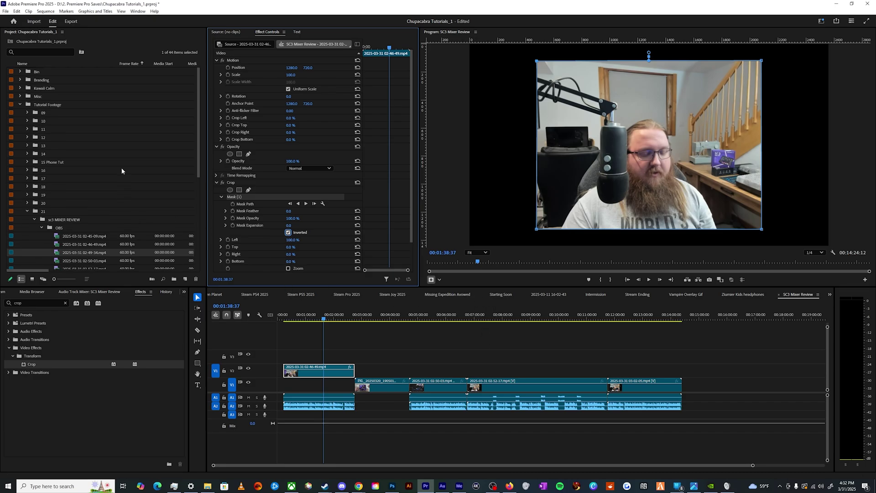
{"action": "left_click", "coordinate": [20, 80]}
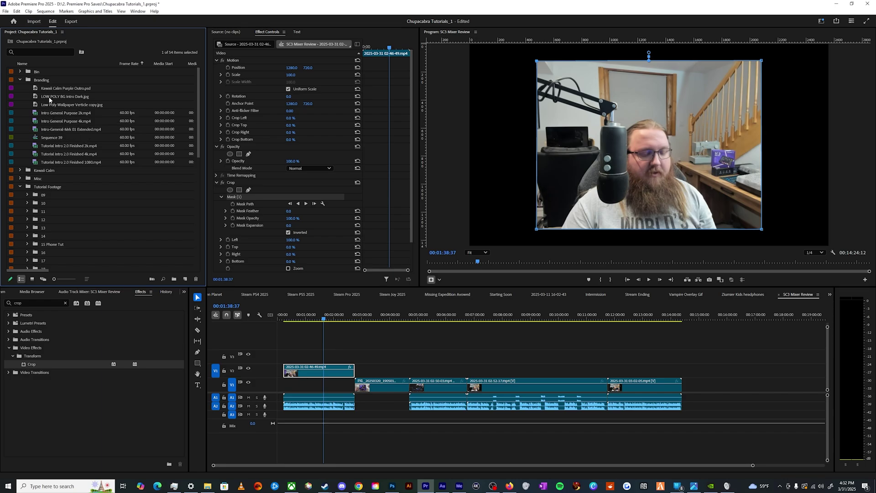
{"action": "left_click_drag", "start_coordinate": [48, 97], "coordinate": [354, 387]}
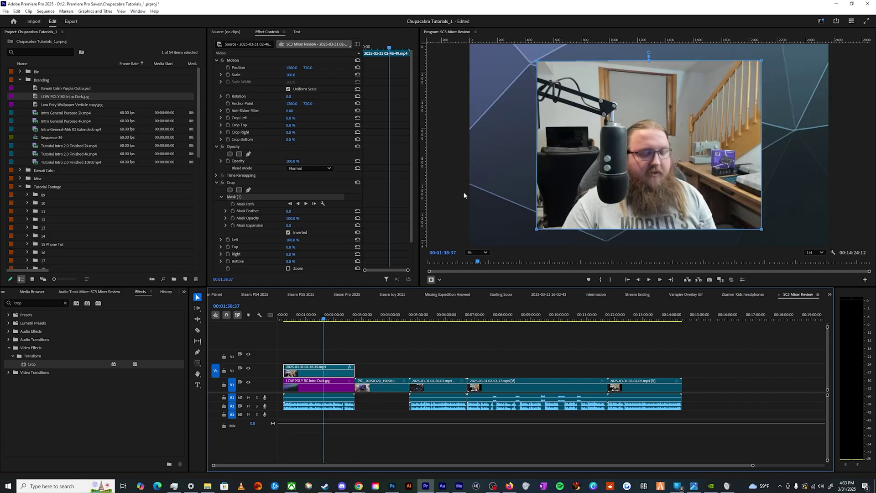
Set the scale of the LOW POLY BG Intro Dark.jpg background to 23.
{"action": "left_click", "coordinate": [302, 387]}
{"action": "left_click_drag", "start_coordinate": [291, 75], "coordinate": [256, 75]}
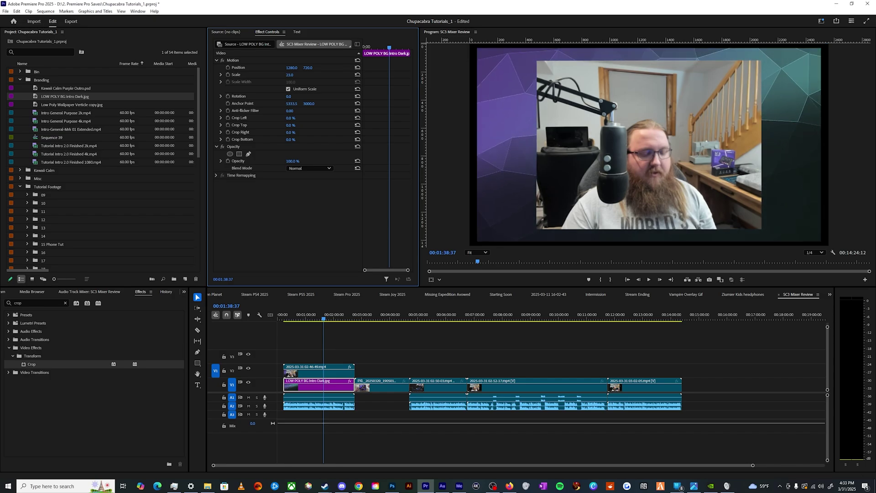
{"action": "left_click", "coordinate": [479, 64]}
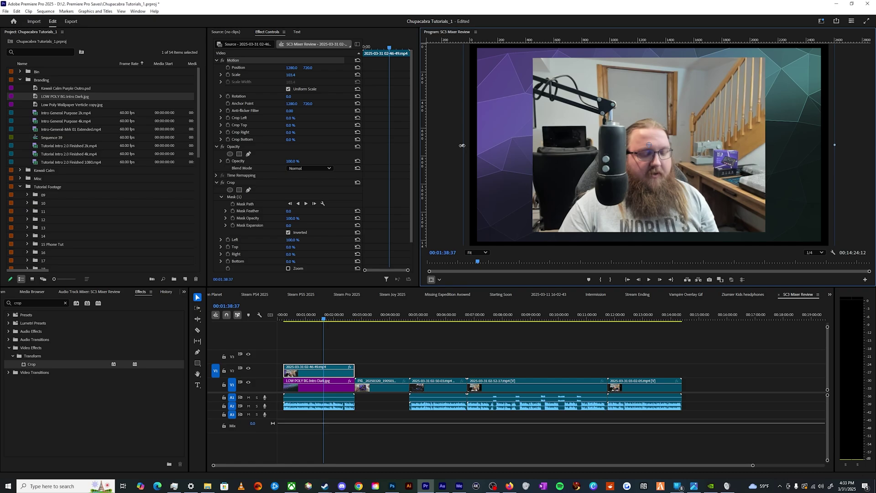
{"action": "left_click", "coordinate": [330, 385]}
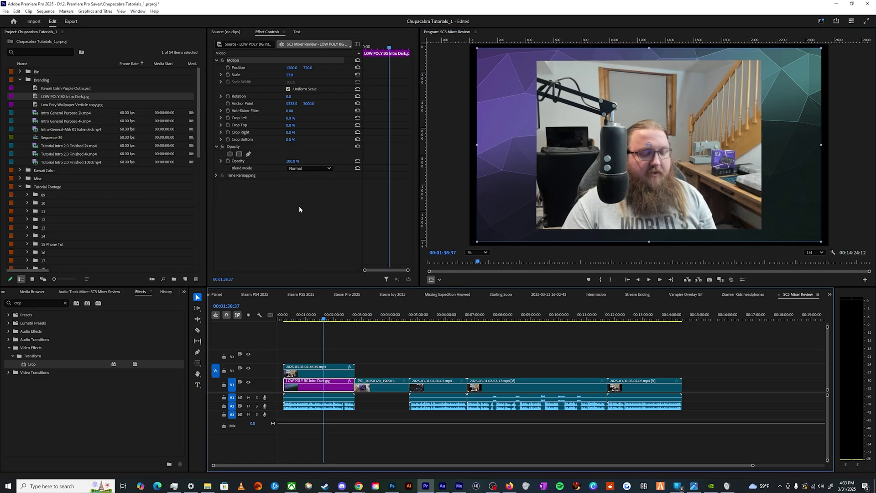
Enlarge the LOW POLY BG Intro Dark.jpg background to a scale of about 24.1 so it fills the whole frame.
{"action": "left_click", "coordinate": [292, 74]}
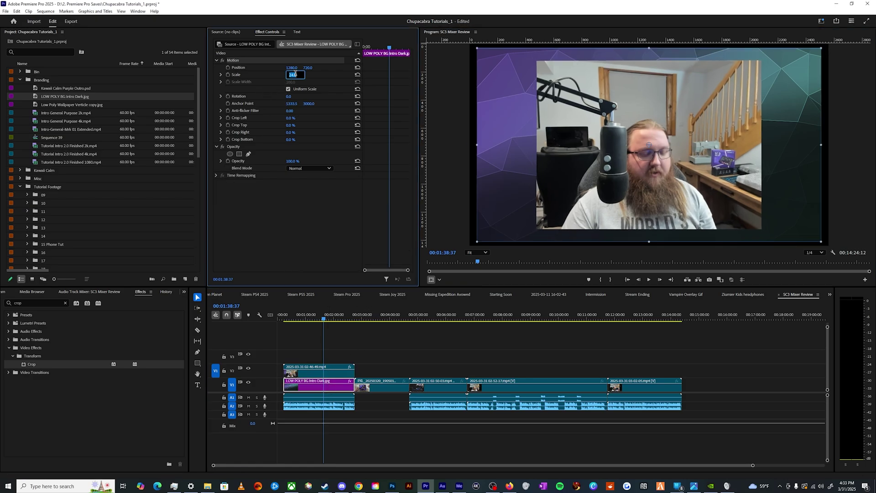
{"action": "key", "text": "Up"}
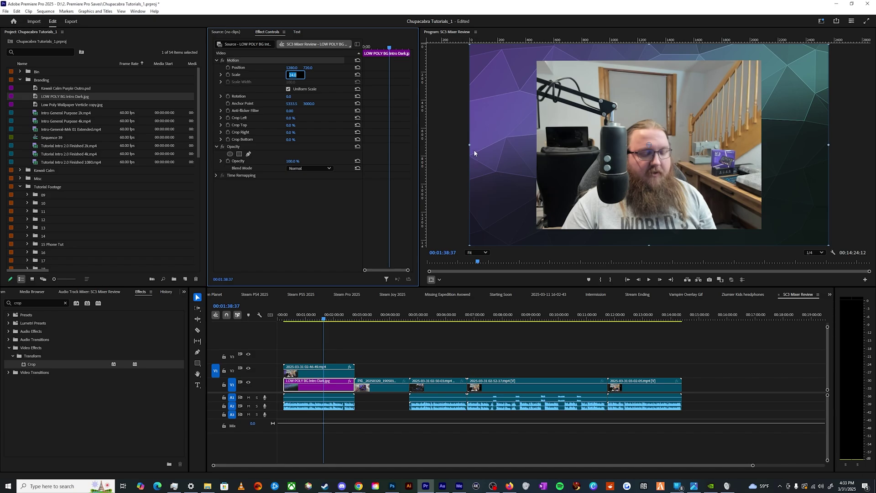
{"action": "left_click_drag", "start_coordinate": [469, 145], "coordinate": [467, 145]}
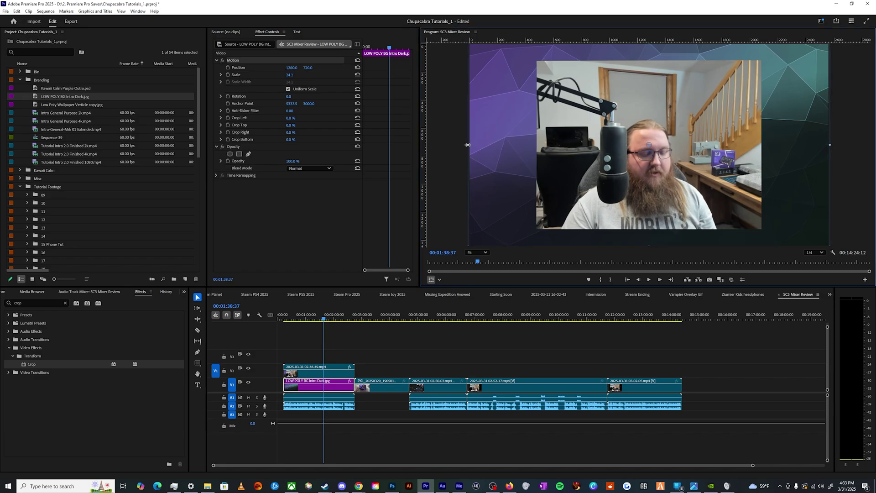
{"action": "left_click", "coordinate": [502, 345]}
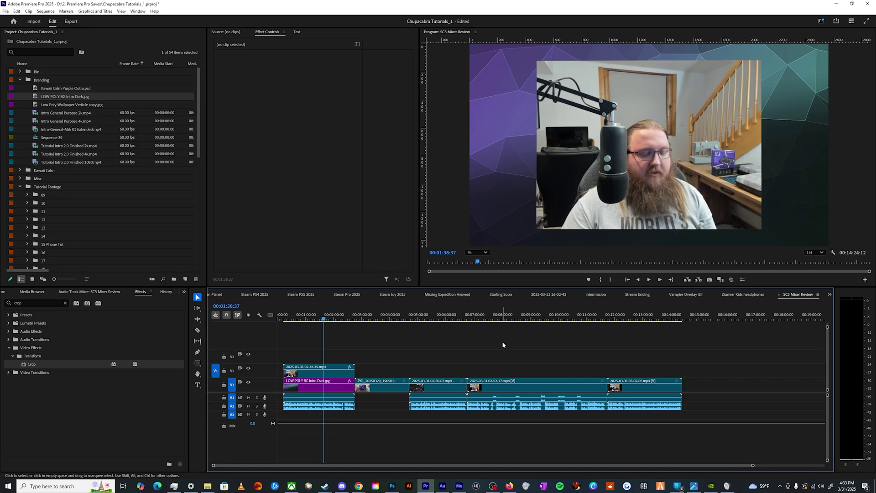
Raise the Crop mask's feather on the V2 webcam clip to about 297 and check the edges in an enlarged preview.
{"action": "left_click", "coordinate": [319, 371]}
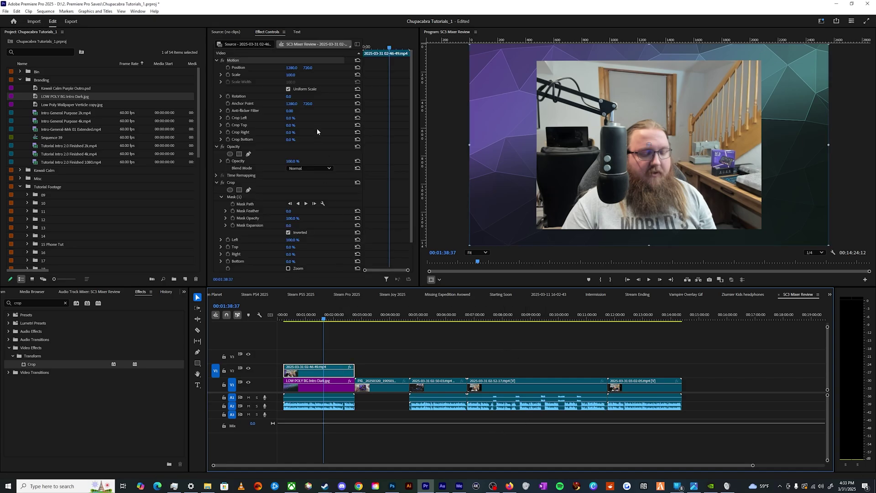
{"action": "scroll", "coordinate": [295, 217], "scroll_direction": "down", "scroll_amount": 2}
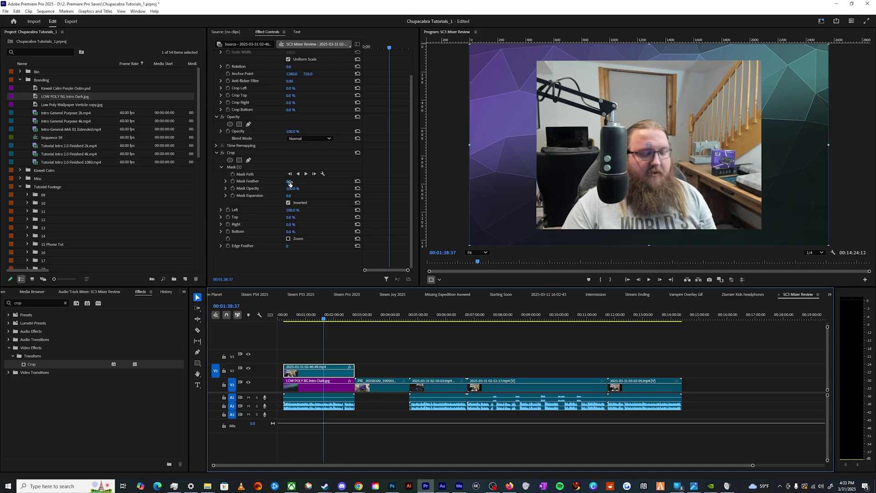
{"action": "left_click_drag", "start_coordinate": [289, 183], "coordinate": [378, 183]}
{"action": "key", "text": "grave"}
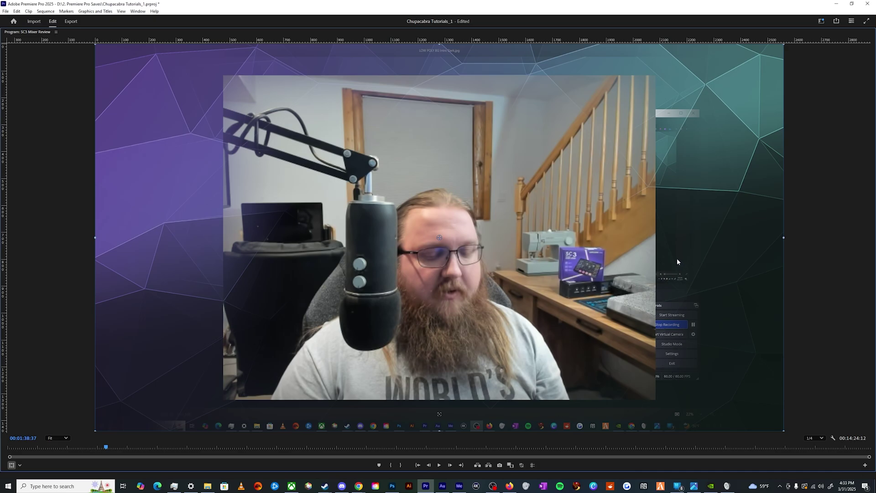
{"action": "key", "text": "grave"}
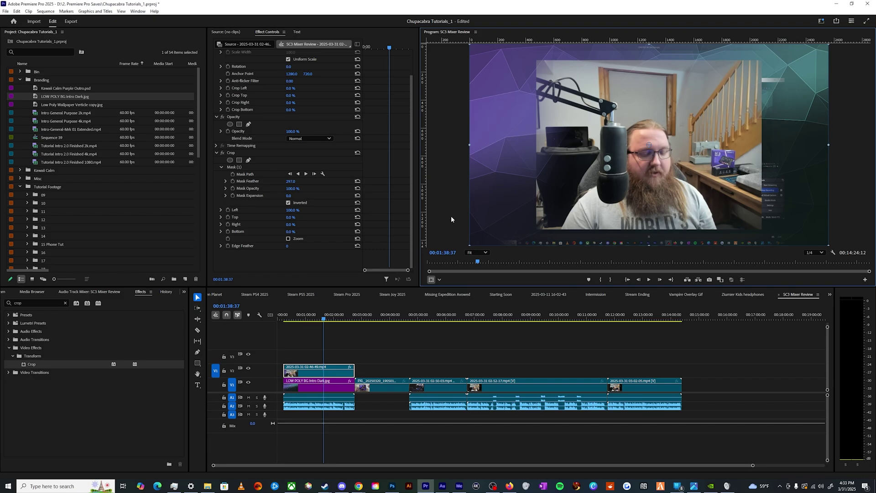
Reduce the webcam clip's Mask Feather to 75 and inspect the softened edges in an enlarged preview.
{"action": "left_click_drag", "start_coordinate": [292, 182], "coordinate": [311, 181]}
{"action": "key", "text": "grave"}
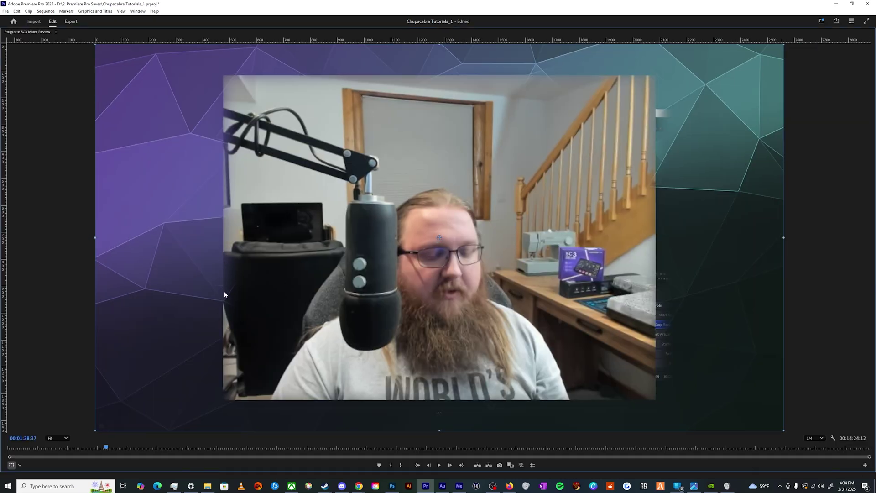
{"action": "key", "text": "grave"}
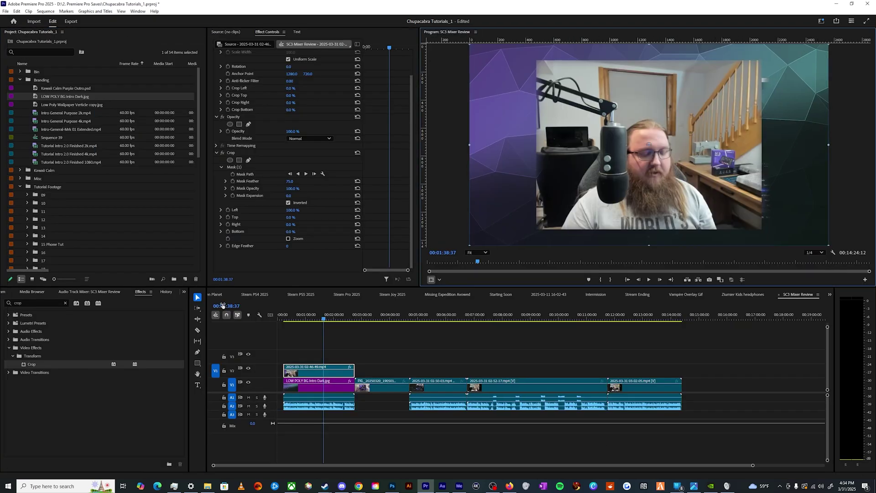
Set the webcam clip's Crop values to Left 28%, Top 17%, Right 25% and Bottom 27%, and return Mask Feather to 0.
{"action": "left_click_drag", "start_coordinate": [290, 212], "coordinate": [293, 232]}
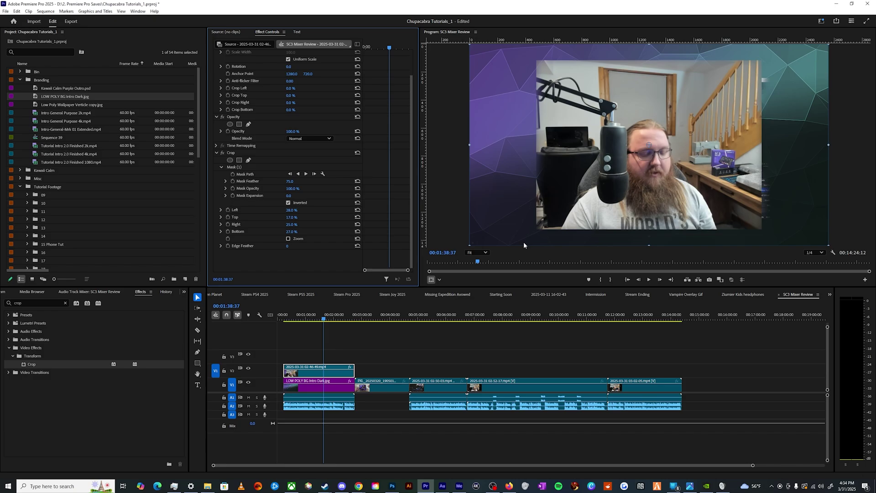
{"action": "key", "text": "grave"}
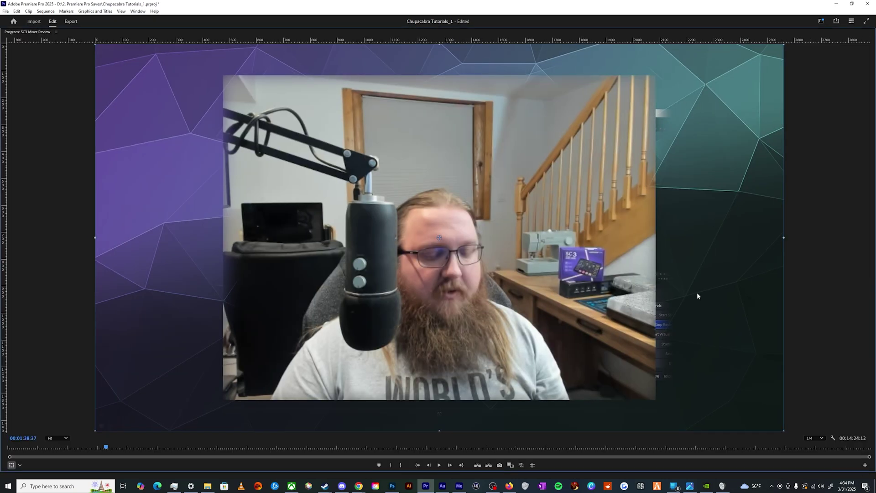
{"action": "key", "text": "grave"}
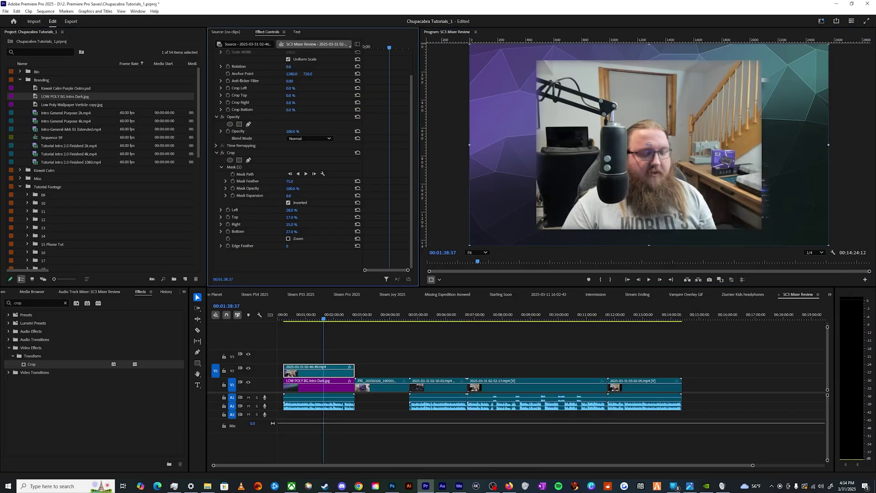
{"action": "left_click_drag", "start_coordinate": [294, 181], "coordinate": [259, 181]}
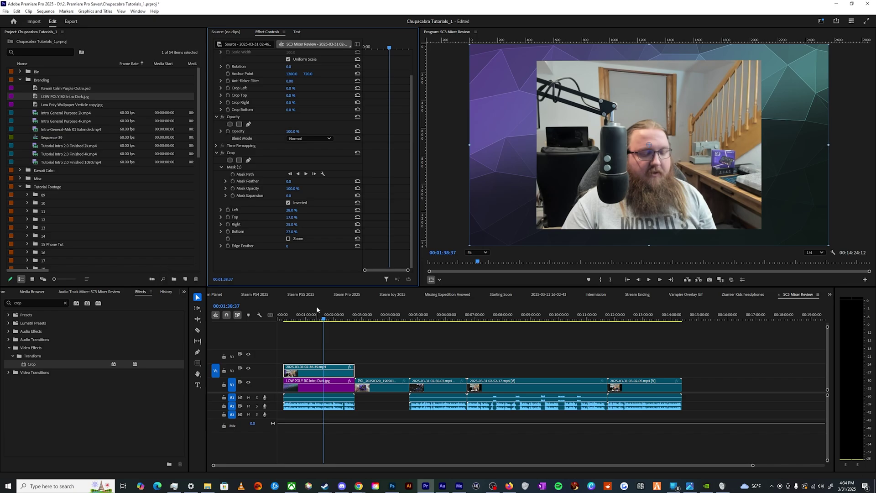
{"action": "left_click", "coordinate": [371, 356]}
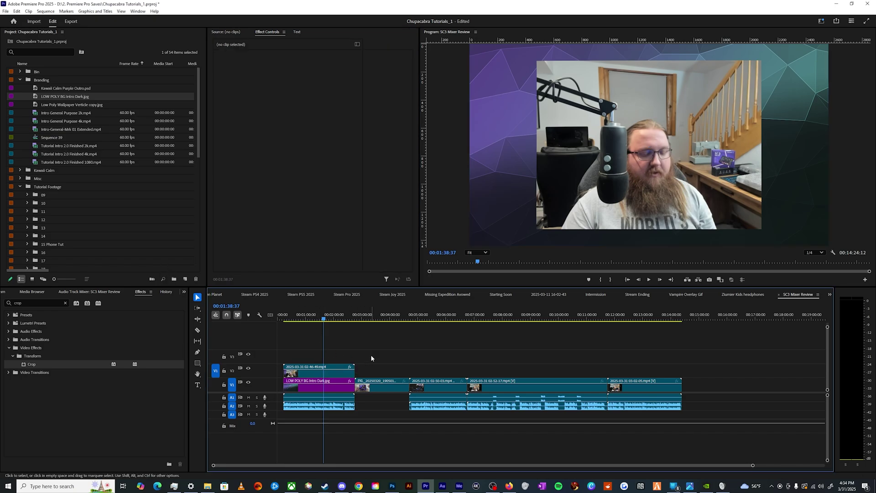